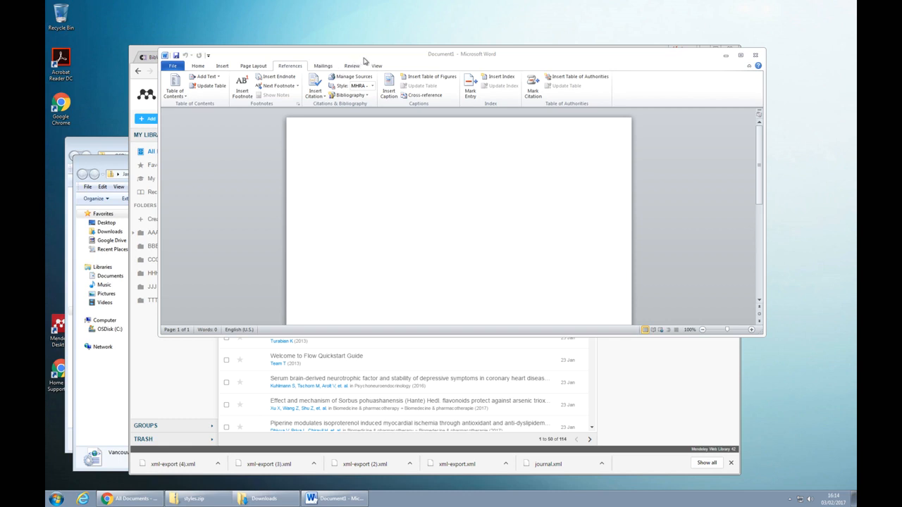
Enter the text "Cite this" in the blank document
left_click_drag(364, 59, 364, 88)
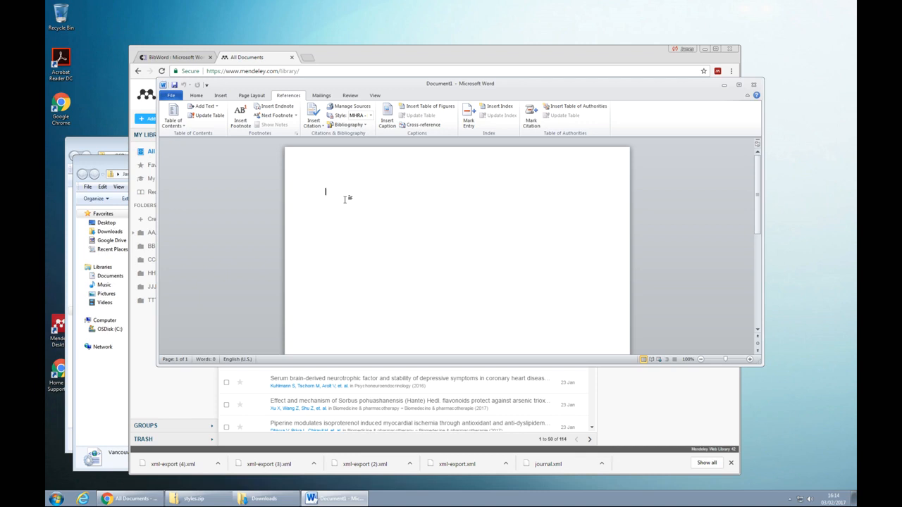
type("cite this")
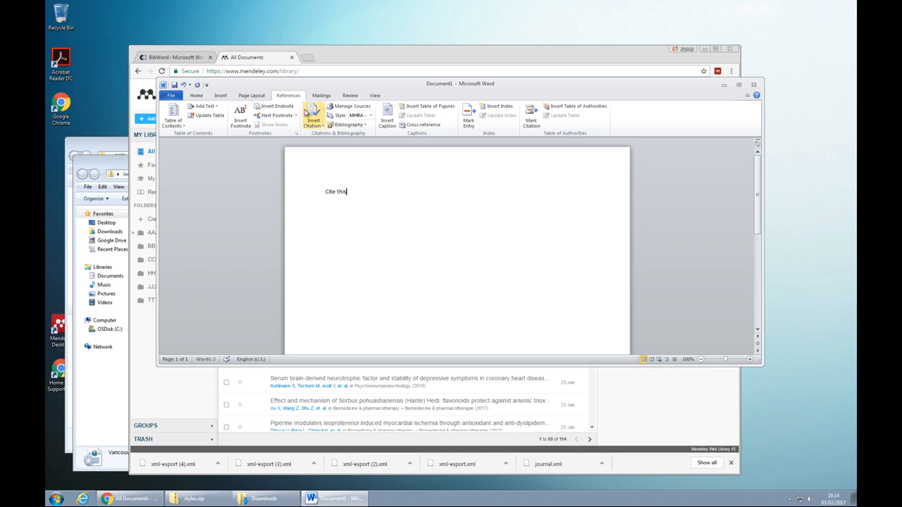
left_click(313, 120)
left_click(322, 137)
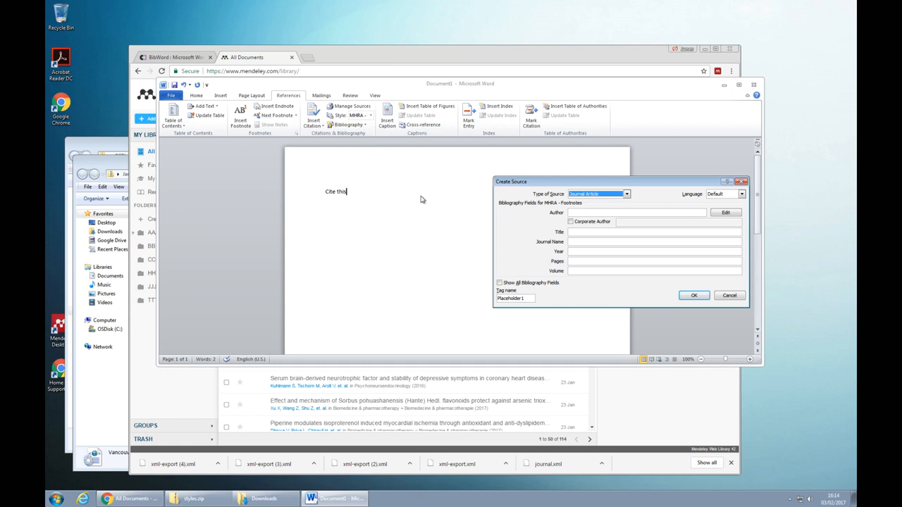
left_click_drag(537, 186, 392, 186)
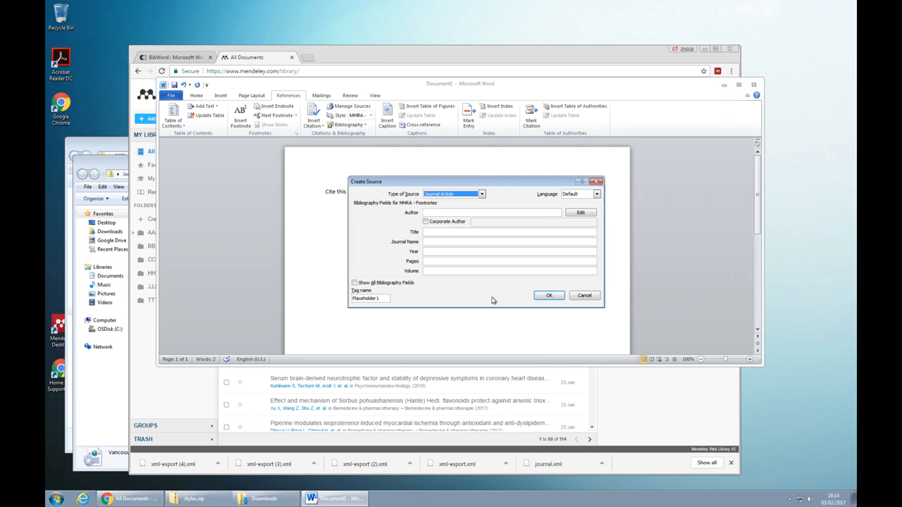
left_click(573, 299)
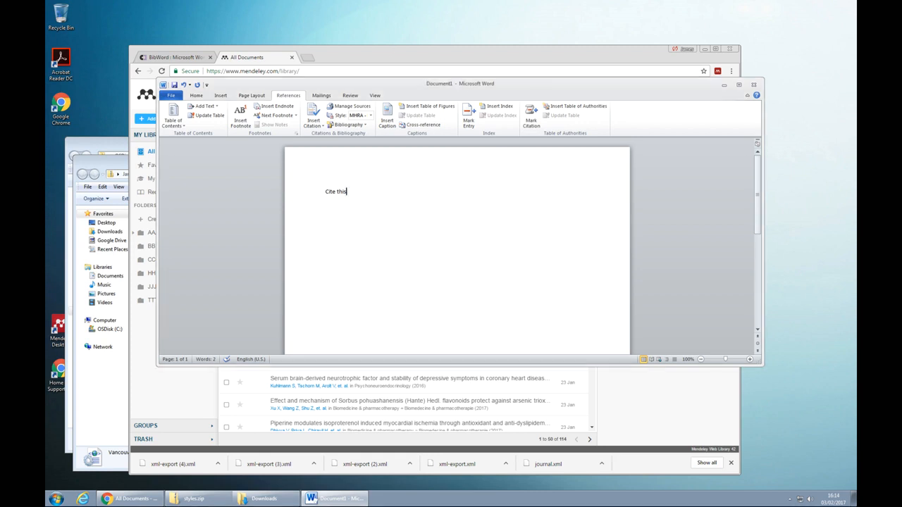
Rearrange the Word and Mendeley browser windows so both the document and the library list can be reached
left_click_drag(313, 84, 381, 149)
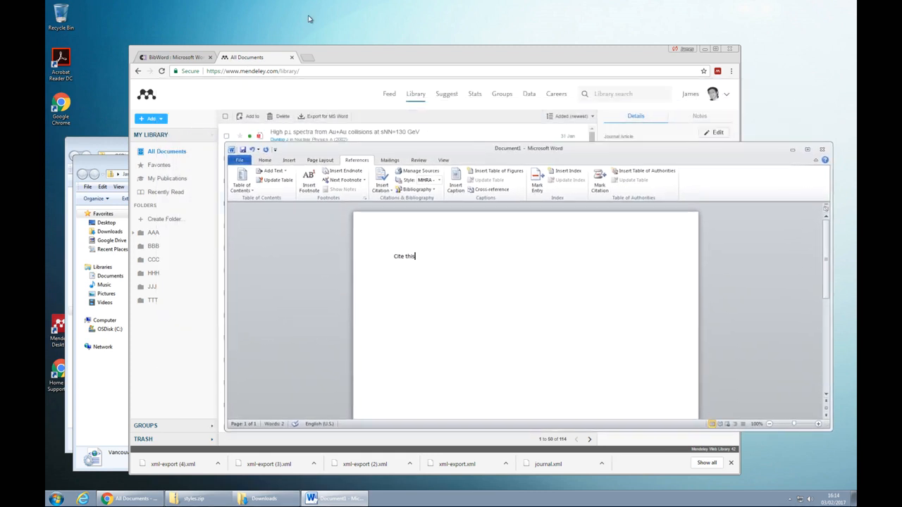
left_click(327, 52)
left_click_drag(328, 53, 275, 24)
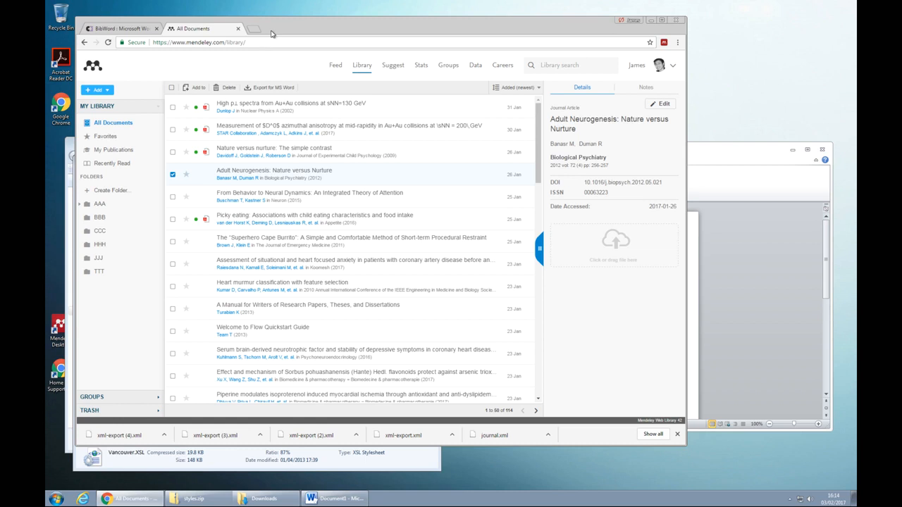
left_click_drag(273, 34, 273, 37)
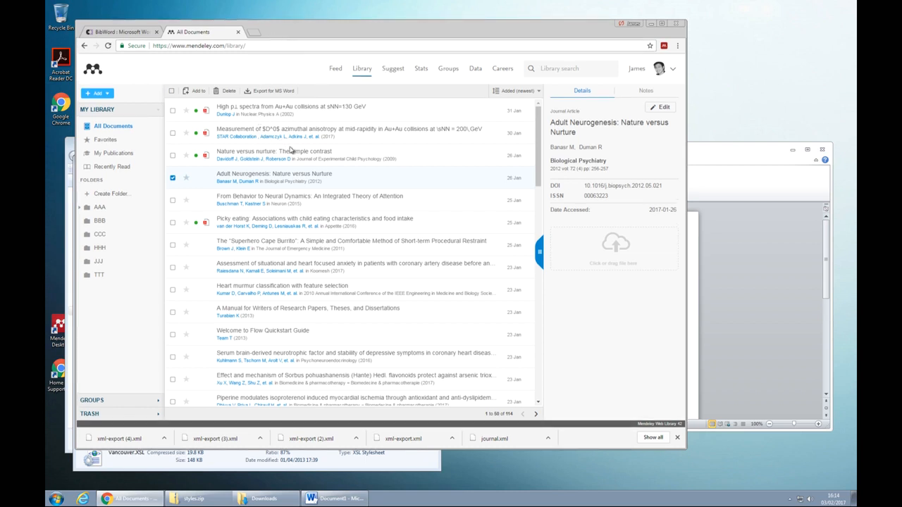
left_click(693, 164)
left_click_drag(393, 155, 404, 157)
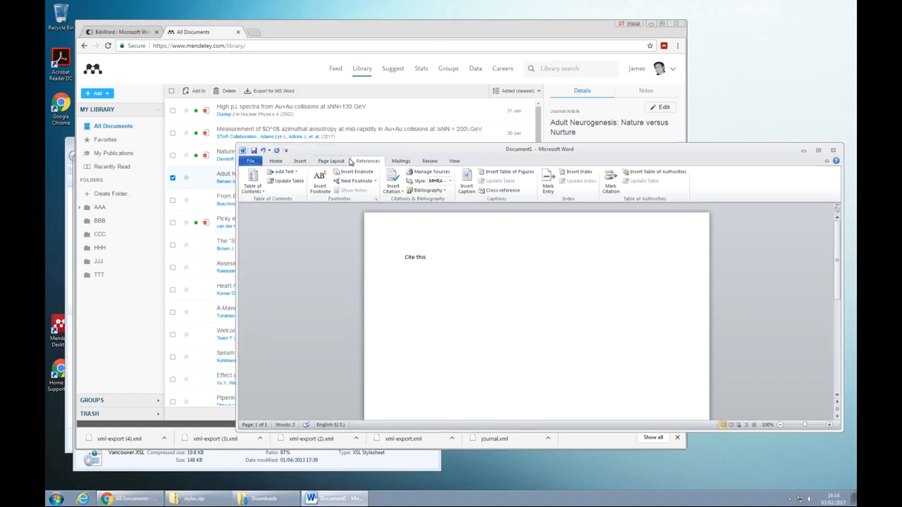
In the Mendeley library, select the first four papers plus the "Picky eating" article and export them for MS Word
left_click(173, 110)
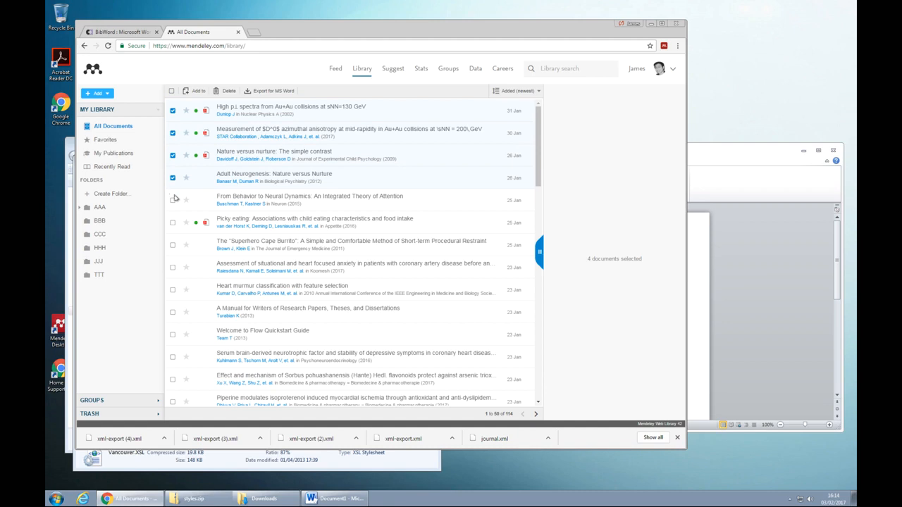
left_click(173, 222)
left_click(279, 92)
Switch to Word and load xml-export (5).xml from the Downloads folder into the Source Manager
left_click(697, 282)
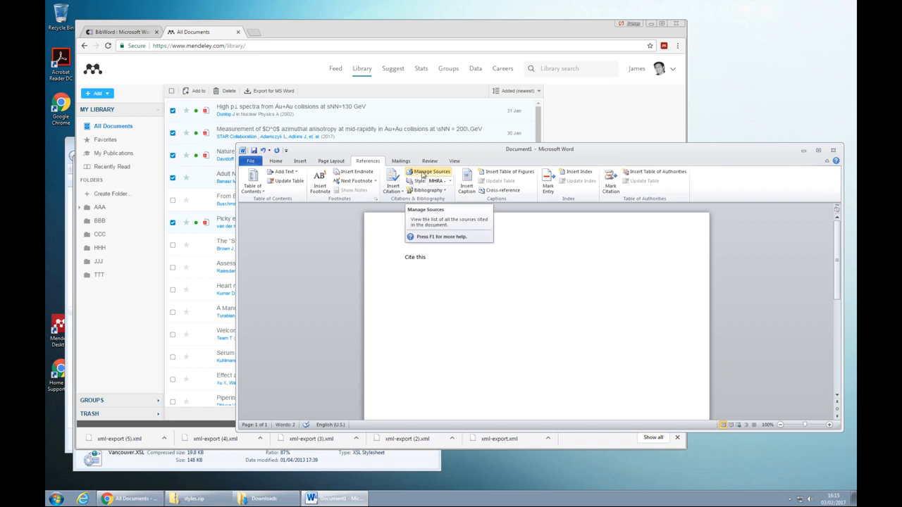
left_click_drag(460, 153, 432, 152)
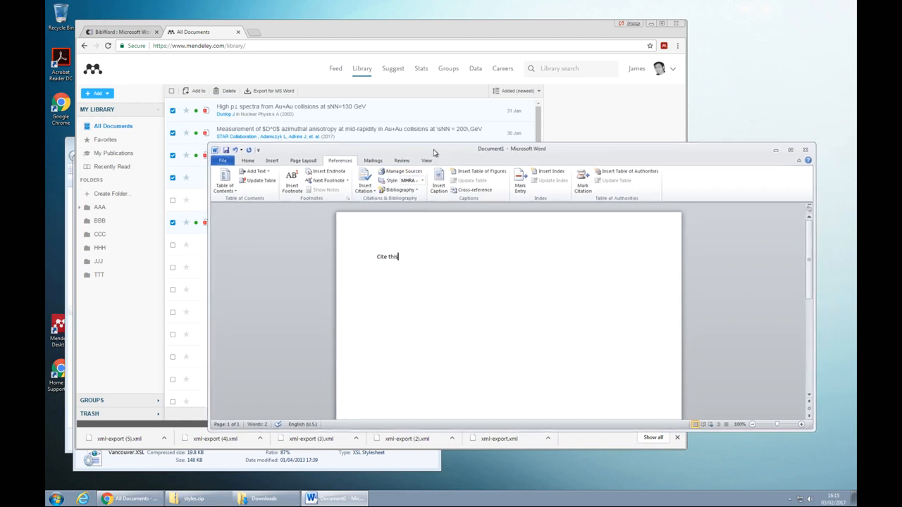
left_click(404, 173)
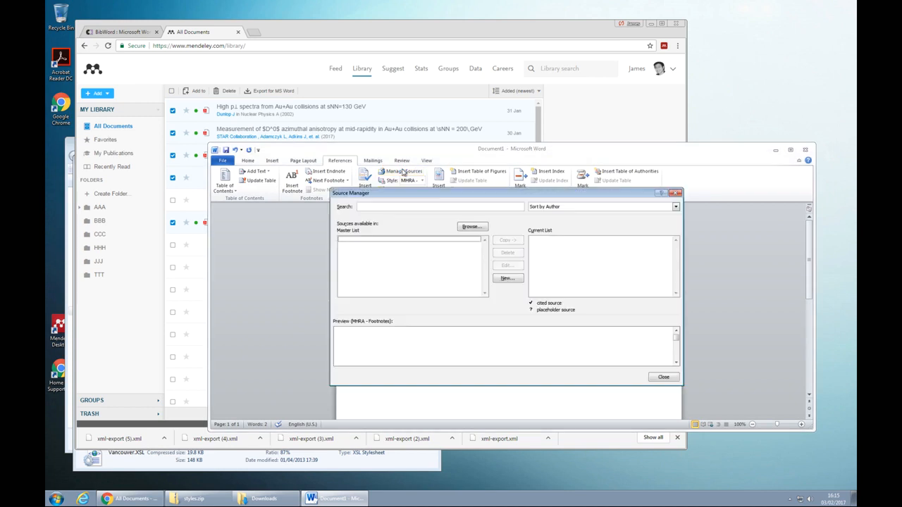
left_click(467, 226)
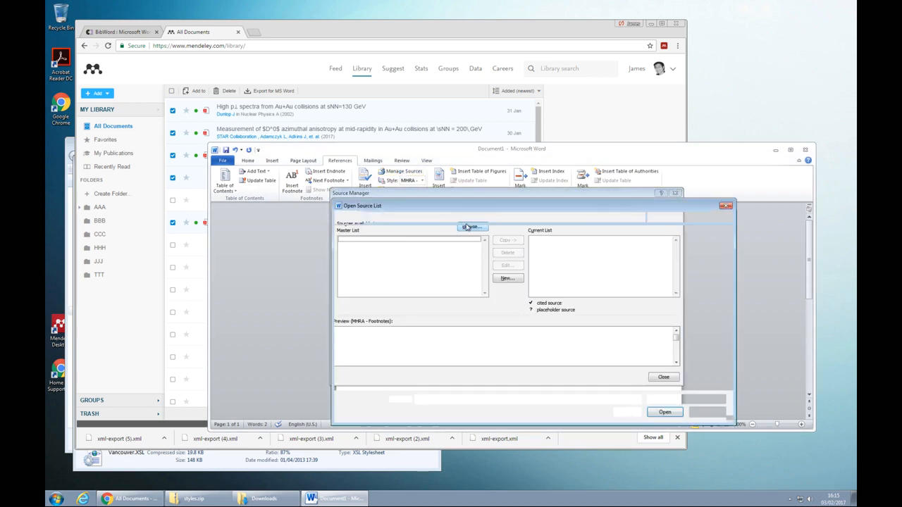
left_click_drag(460, 204, 428, 241)
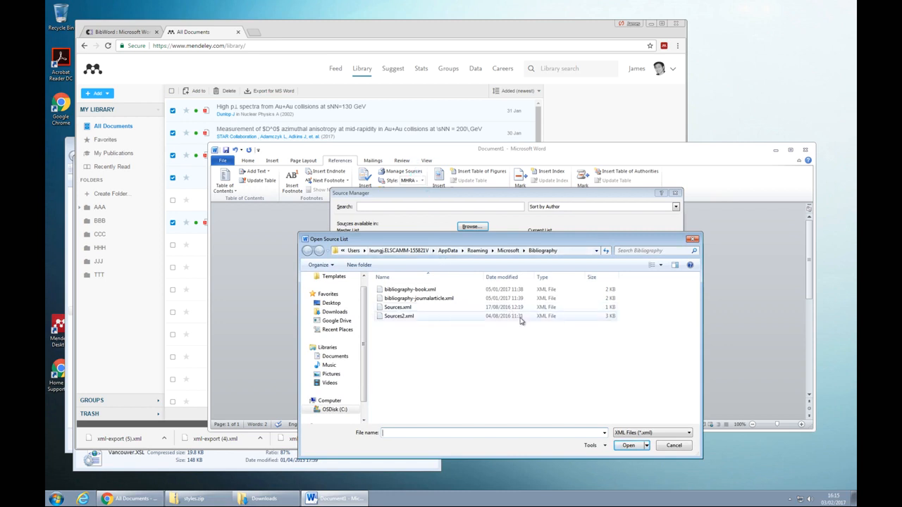
left_click(344, 312)
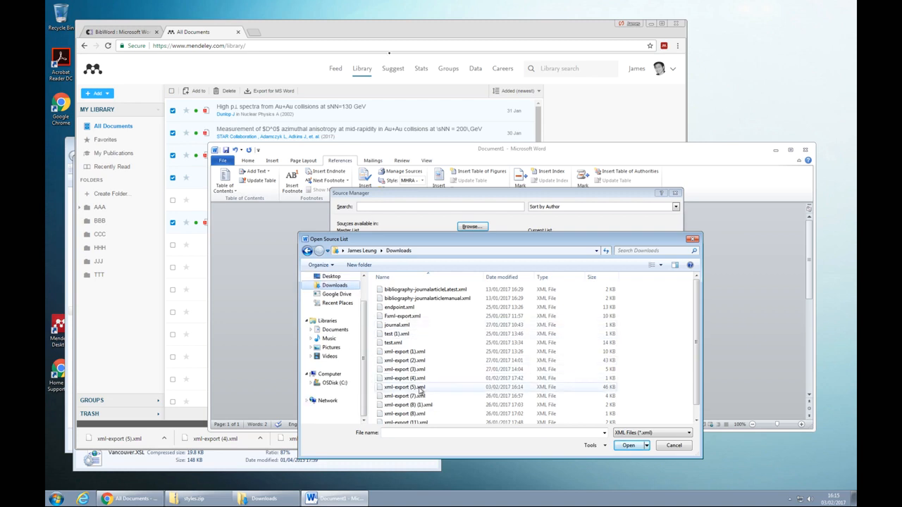
left_click(385, 388)
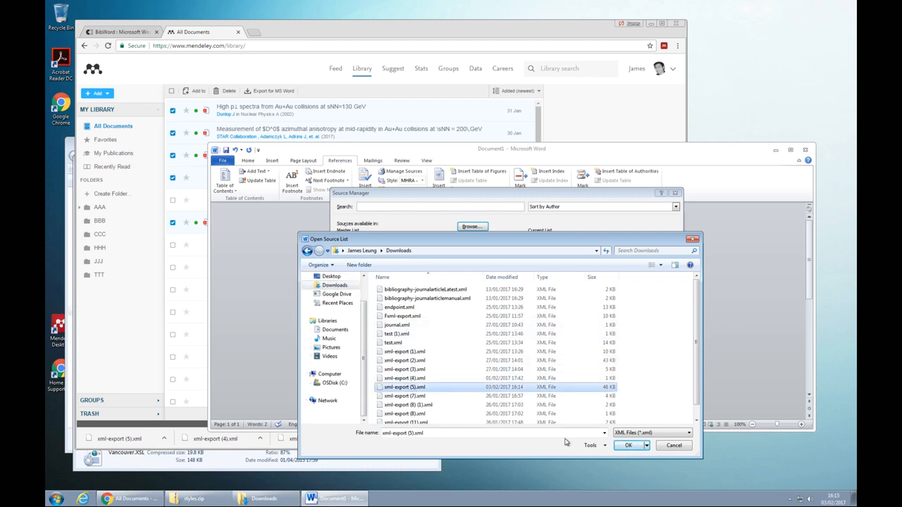
left_click(622, 446)
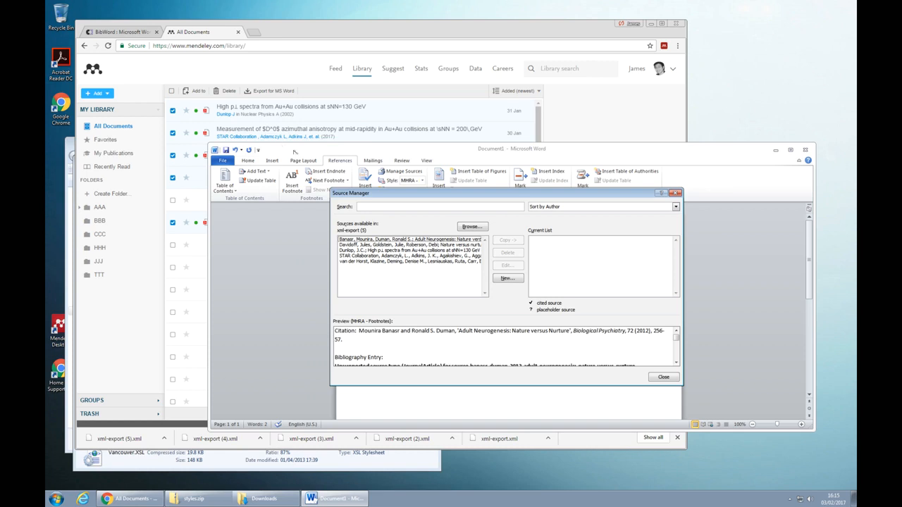
Copy all the sources from xml-export (5) to the document's current source list
left_click(354, 244)
key("Up")
key("shift+Down")
key("shift+Down")
key("shift+Down")
key("shift+Down")
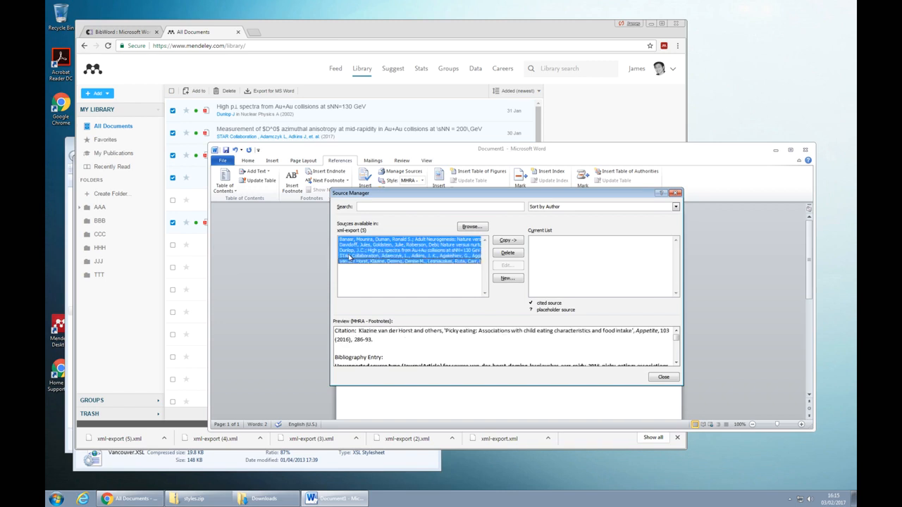
left_click(520, 242)
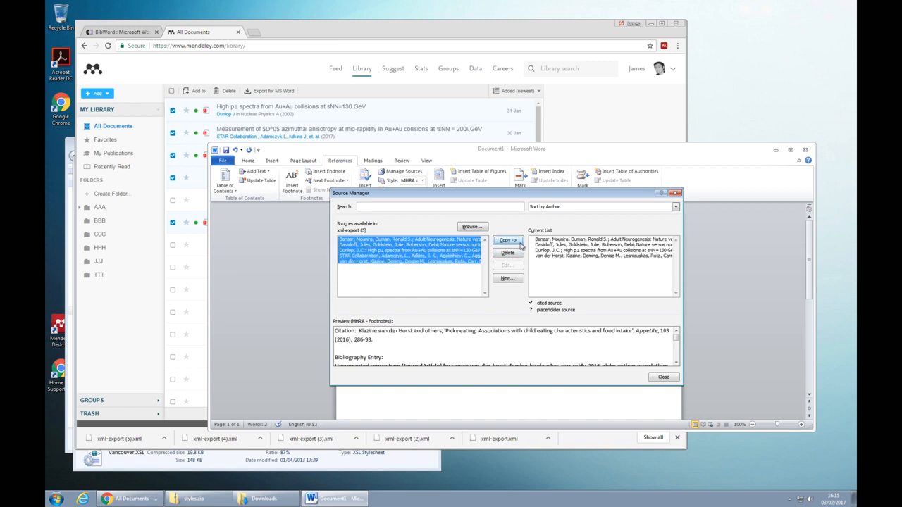
Compare the copied sources with the export, and inspect the STAR Collaboration paper's author list in the Mendeley library
left_click(560, 265)
left_click(554, 258)
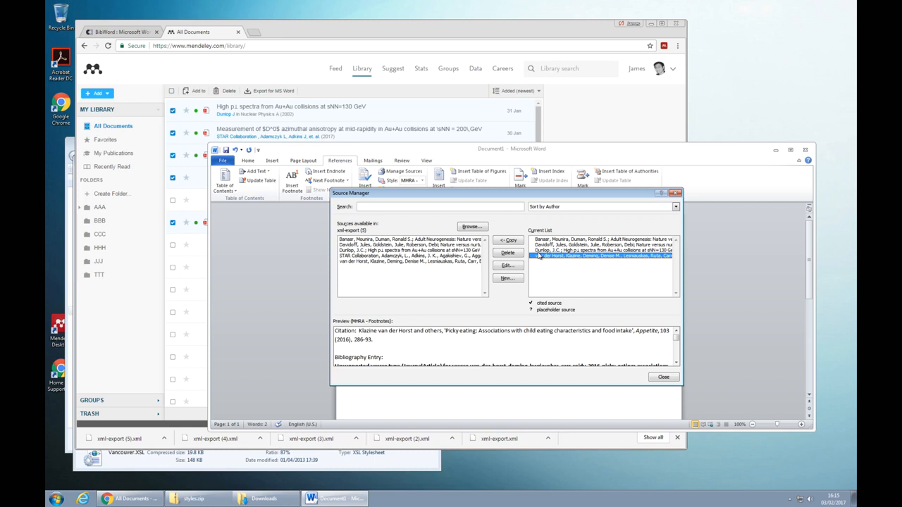
left_click(443, 256)
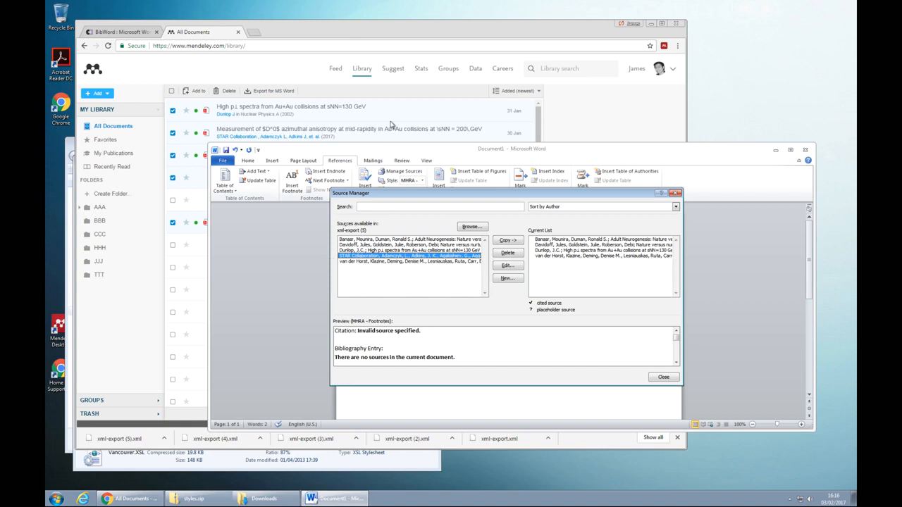
left_click(373, 37)
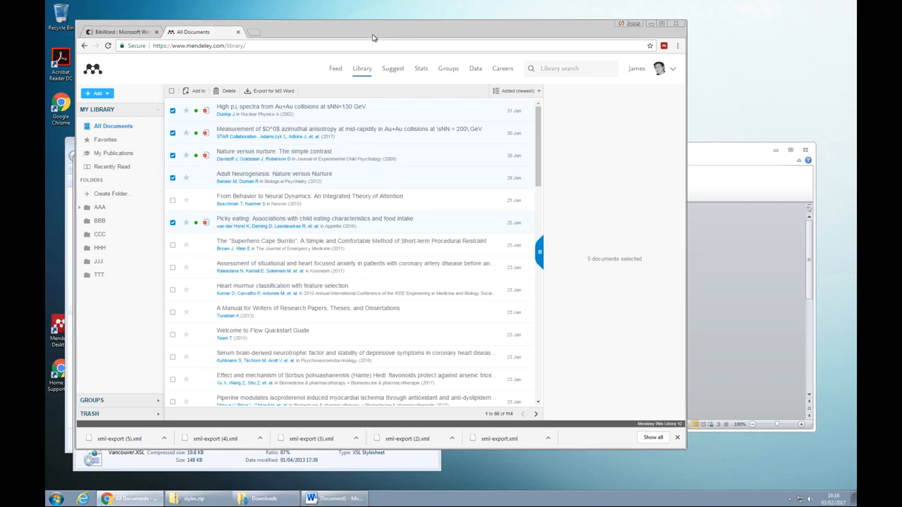
left_click(374, 134)
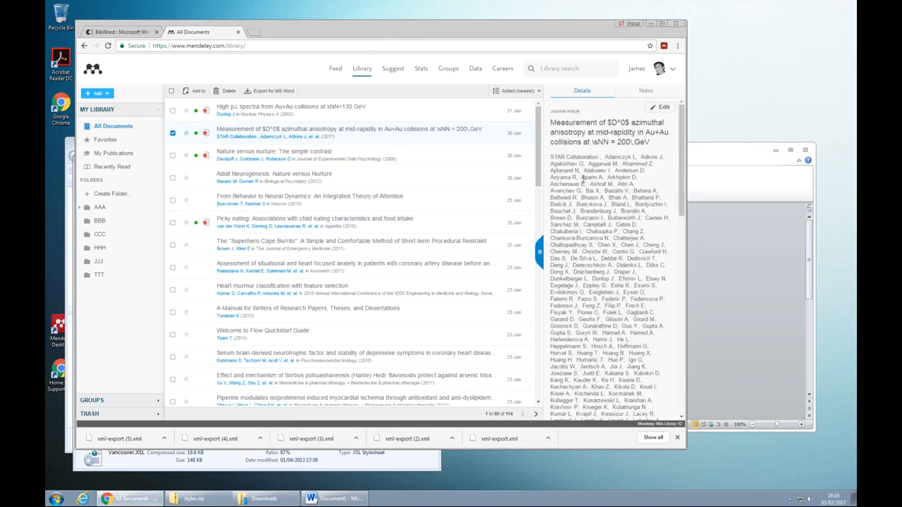
scroll(584, 179, "down", 8)
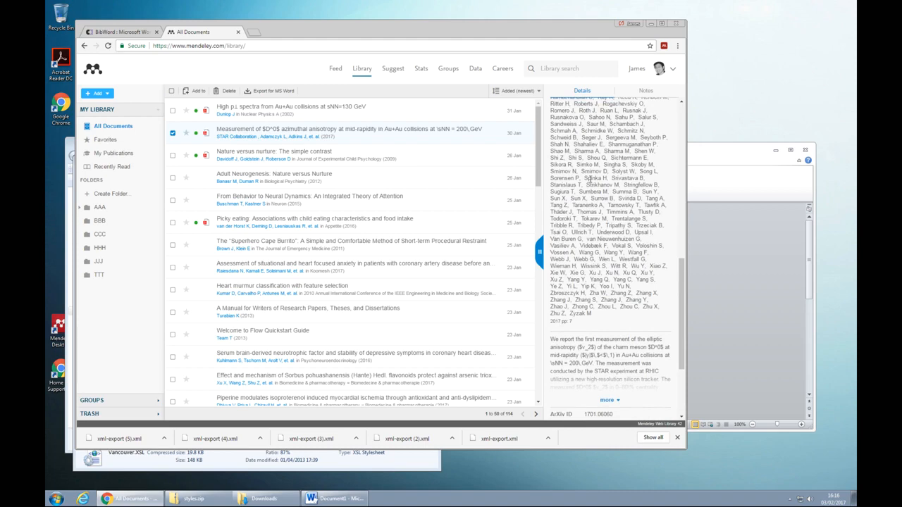
scroll(589, 179, "up", 10)
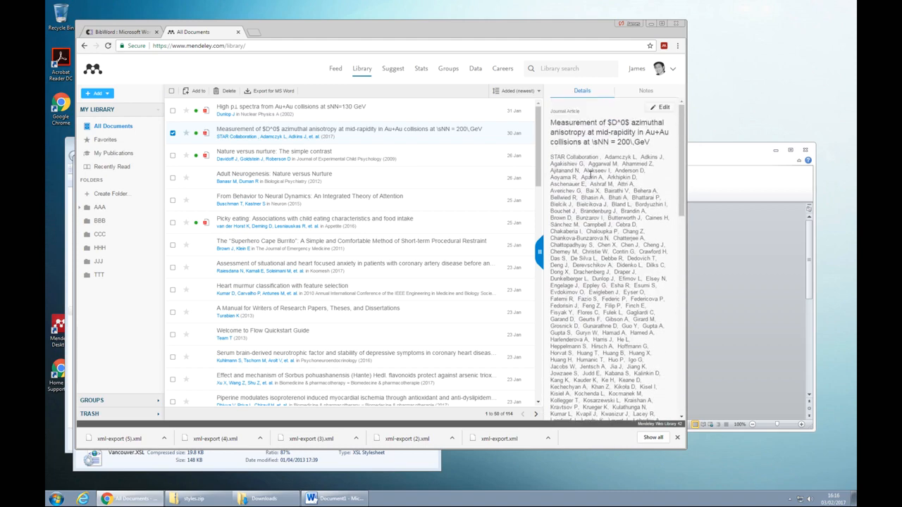
left_click(694, 162)
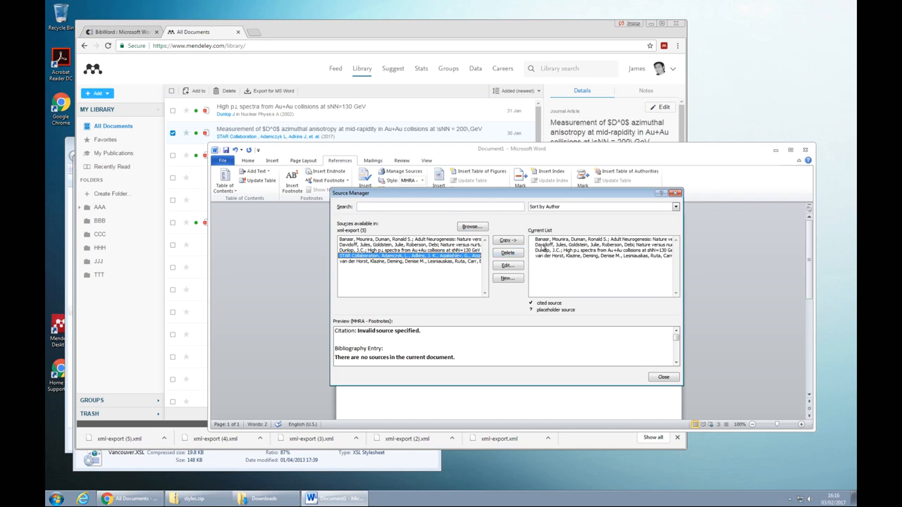
Review the citation previews of the sources in the current list and close the Source Manager
left_click(541, 245)
key("Down")
key("Down")
key("Up")
key("Up")
key("Up")
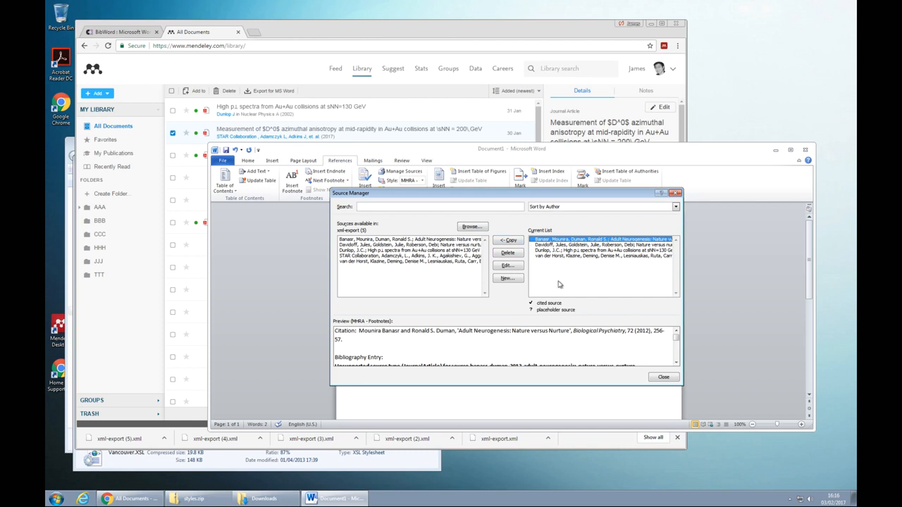
left_click(656, 378)
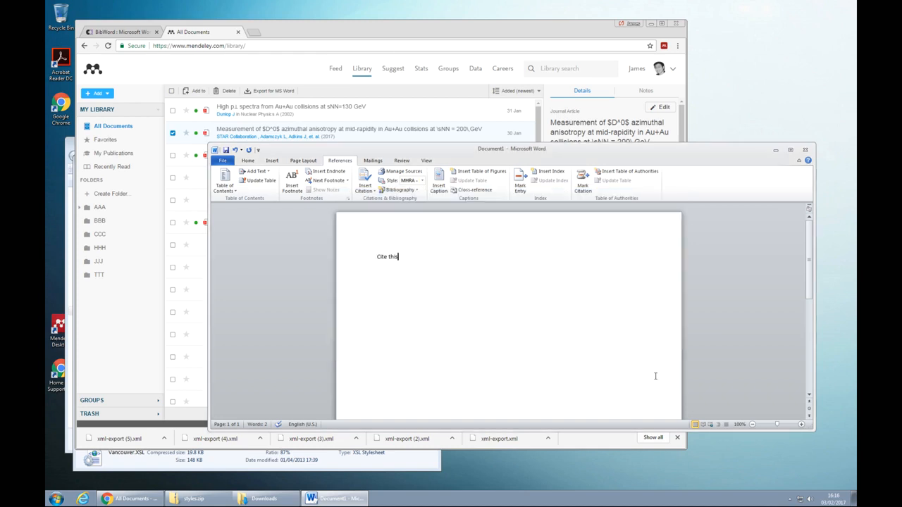
Set the citation style to Harvard - Leeds and cite "Adult Neurogenesis: Nature versus Nurture" after the text "Cite this"
left_click(411, 180)
left_click(422, 181)
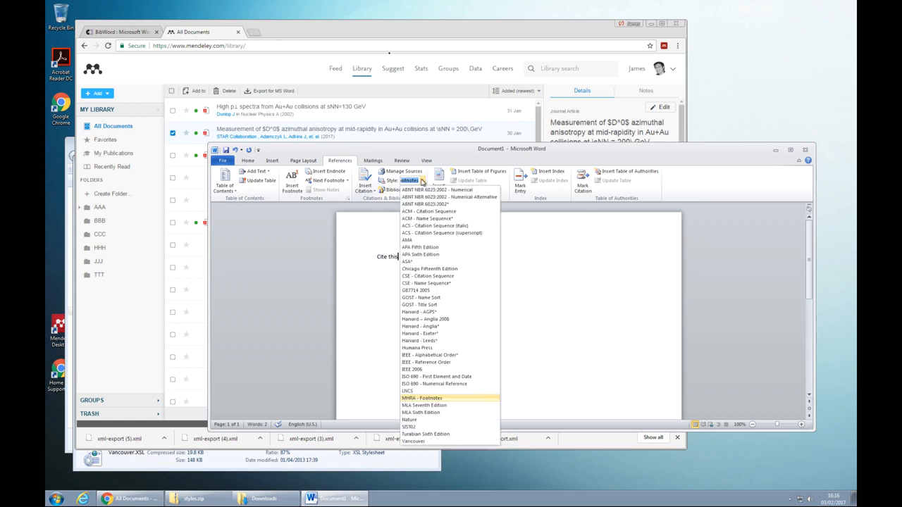
left_click(432, 341)
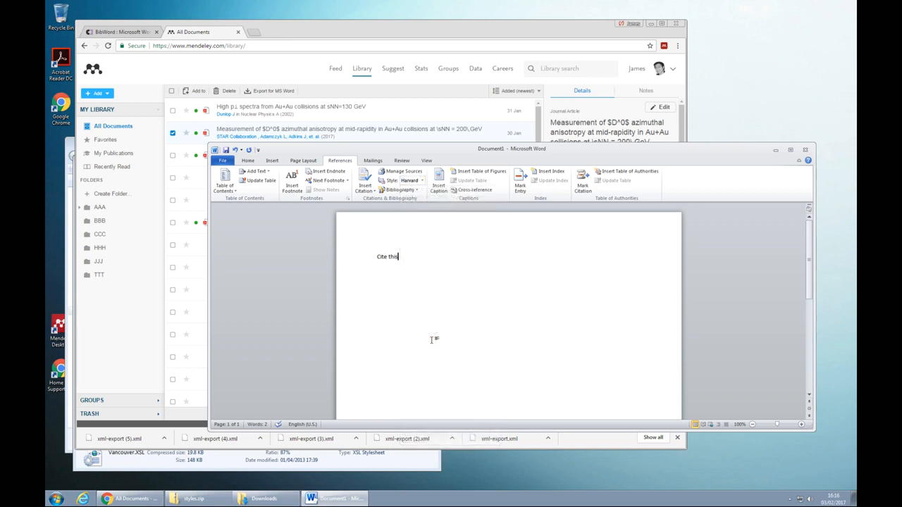
left_click(365, 186)
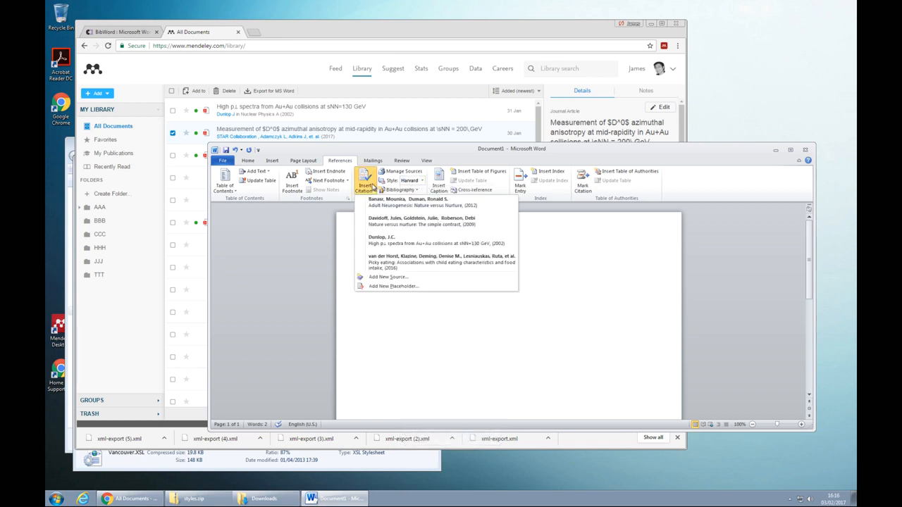
left_click(379, 206)
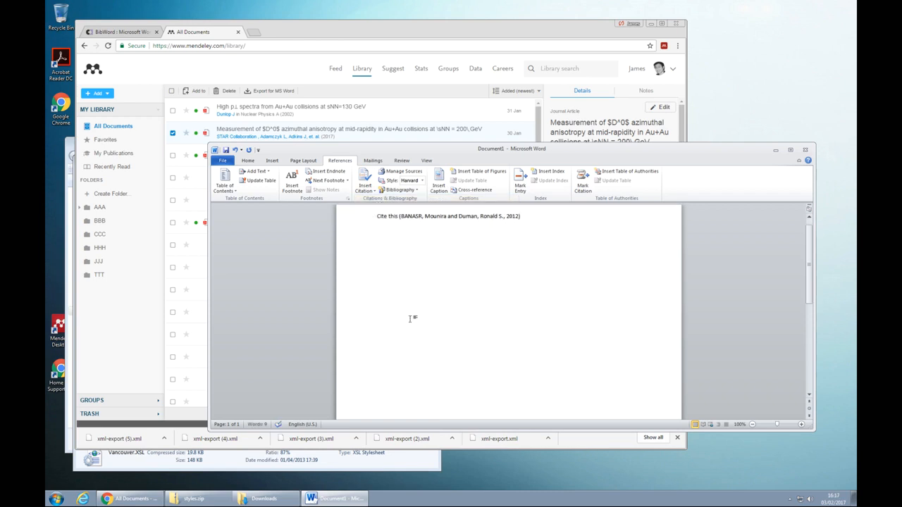
Add the source "High p⊥ spectra from Au+Au collisions at sNN=130 GeV" to the existing citation after "Cite this"
left_click(401, 255)
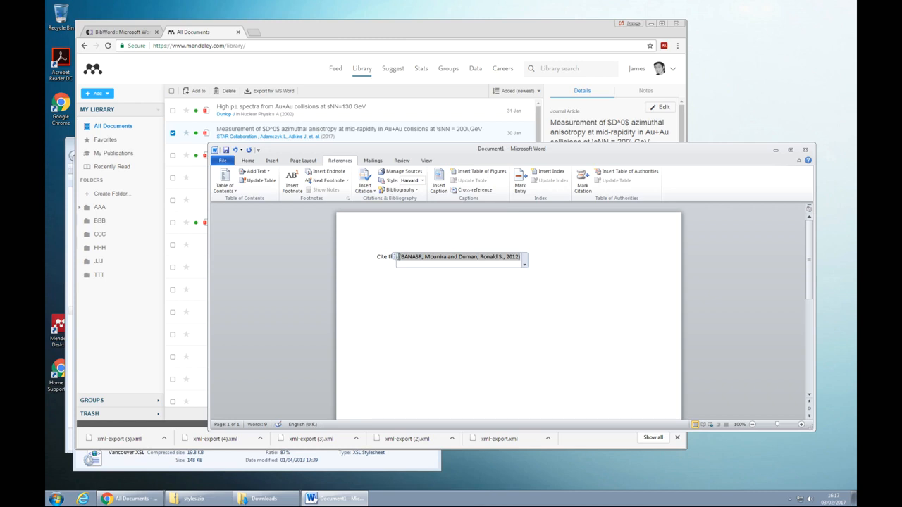
left_click(365, 182)
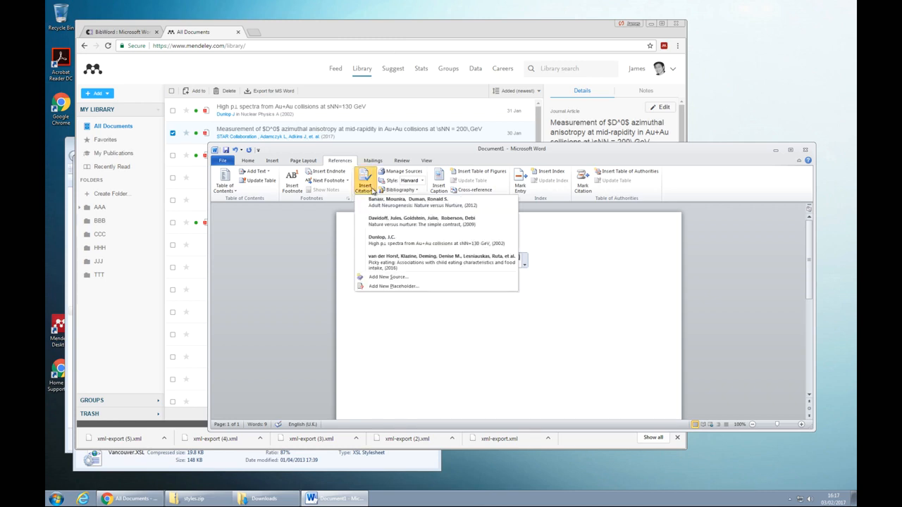
left_click(382, 244)
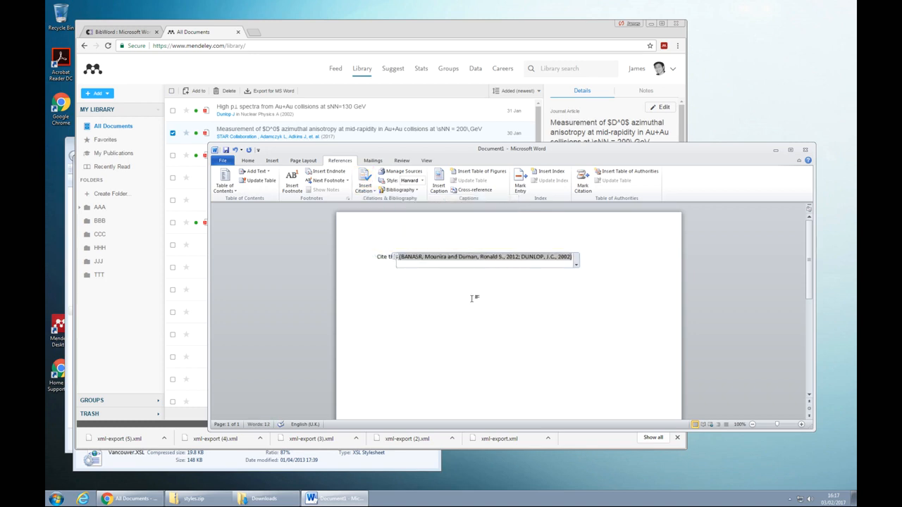
left_click(596, 256)
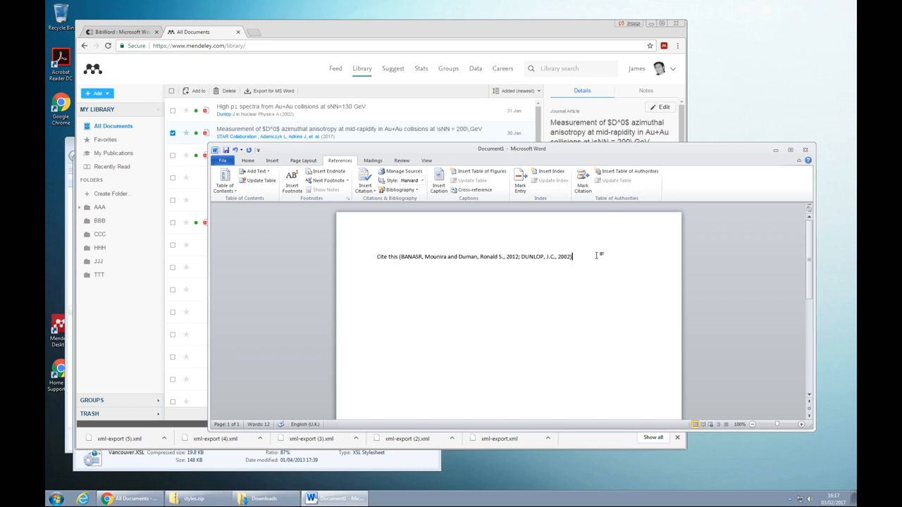
Try the IEEE - Alphabetical Order citation style, and set the document's style to IEEE 2006
left_click(421, 181)
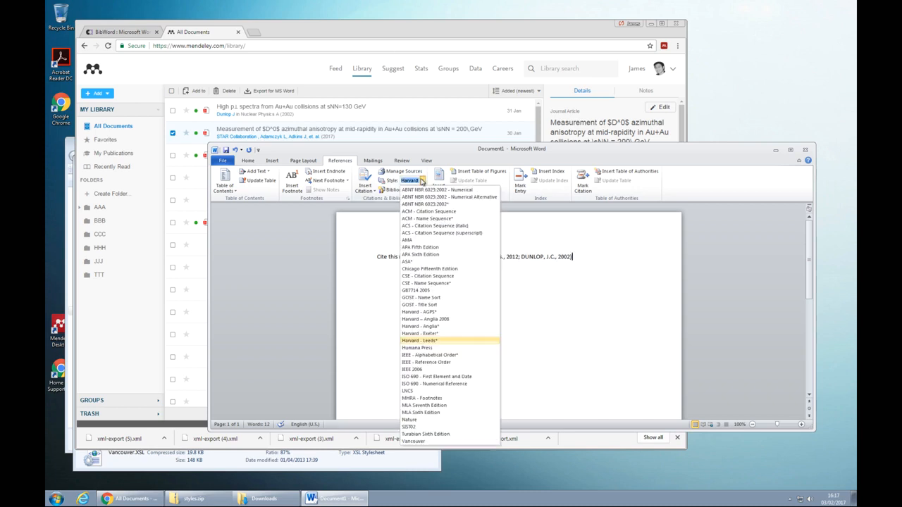
left_click(426, 356)
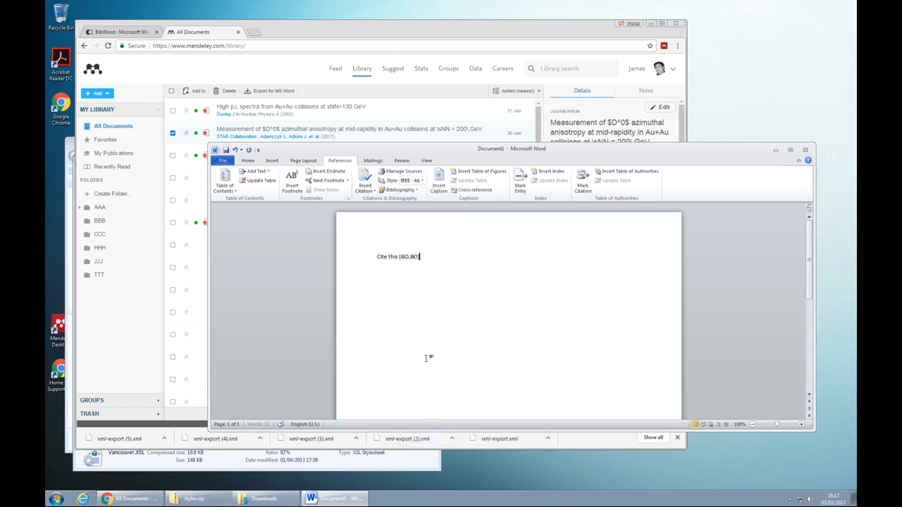
left_click(422, 181)
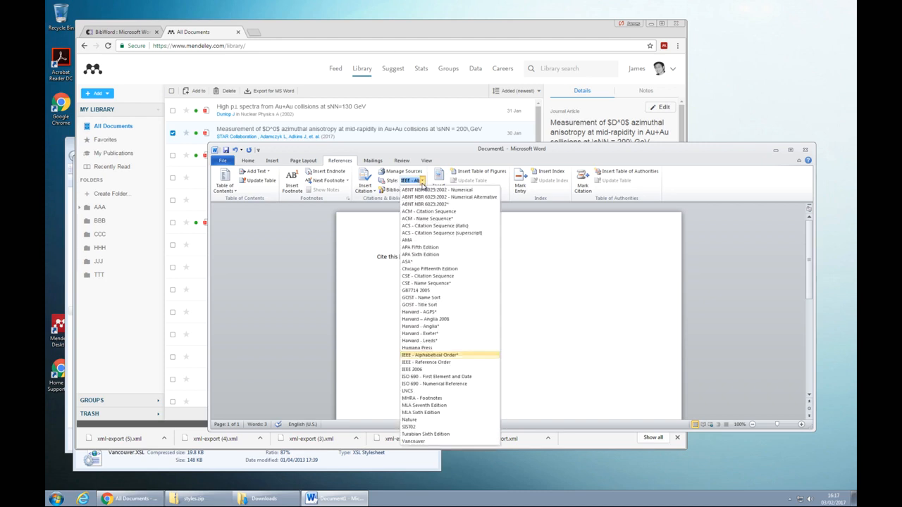
left_click(437, 369)
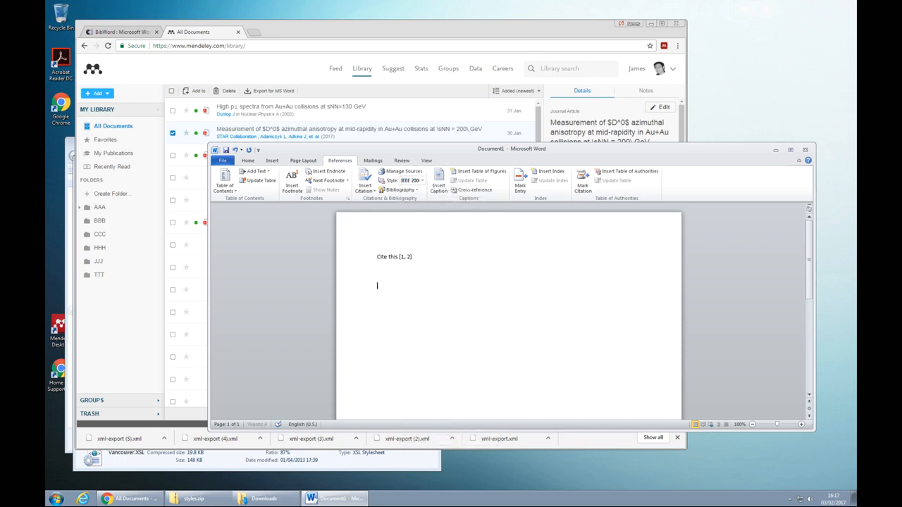
Insert the built-in Works Cited bibliography below the "Cite this" line
left_click(415, 191)
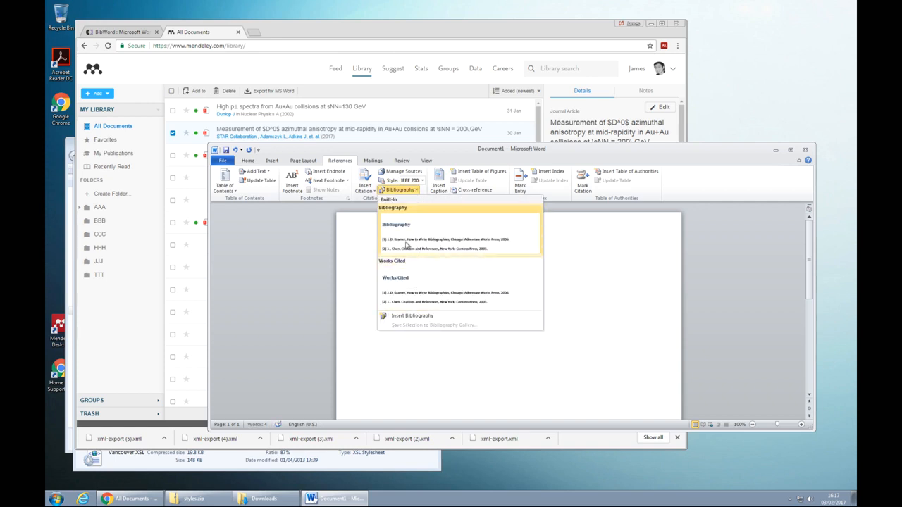
left_click(406, 294)
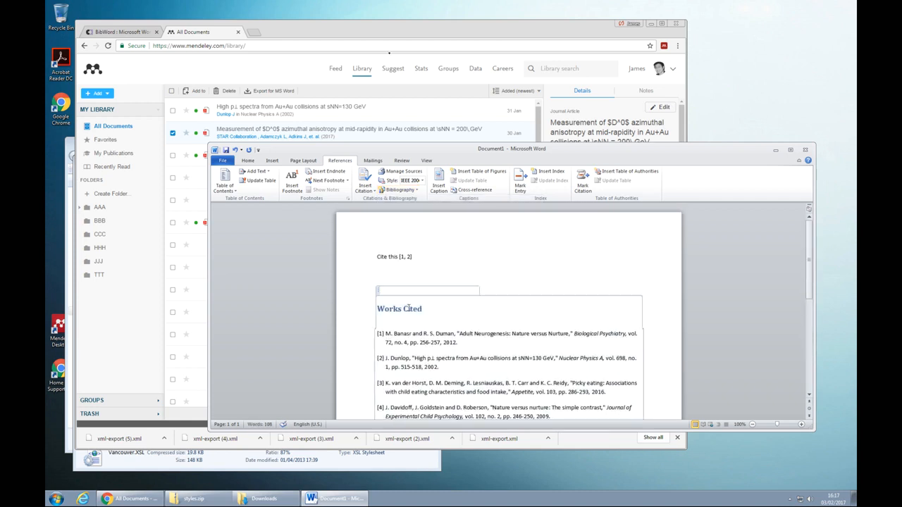
type("sdfsd")
key("BackSpace")
key("BackSpace")
key("BackSpace")
key("BackSpace")
key("BackSpace")
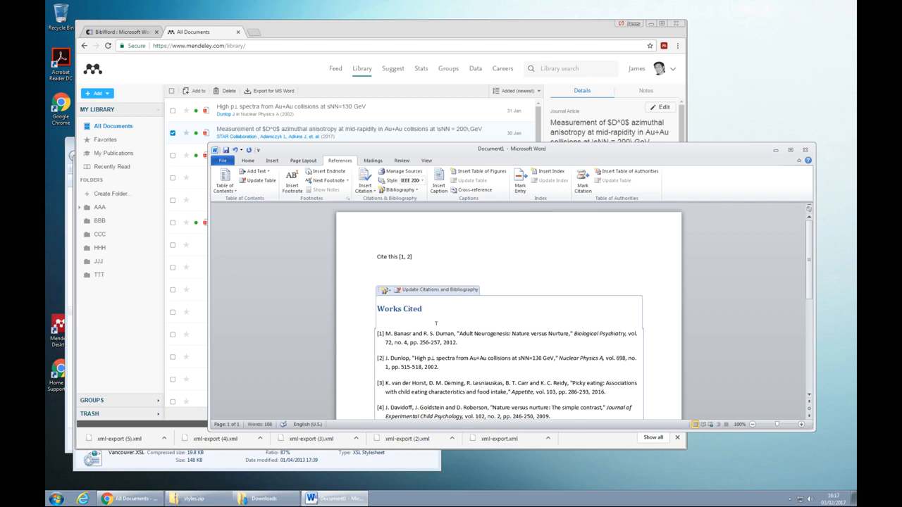
Review the entries in the Works Cited list, highlighting the "Picky eating" reference, and compare them with the in-text citation
left_click(432, 338)
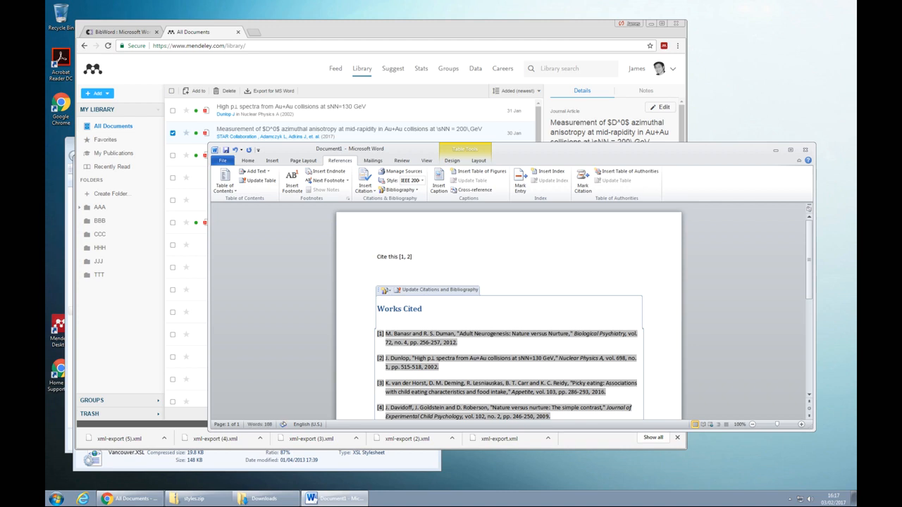
scroll(484, 279, "down", 3)
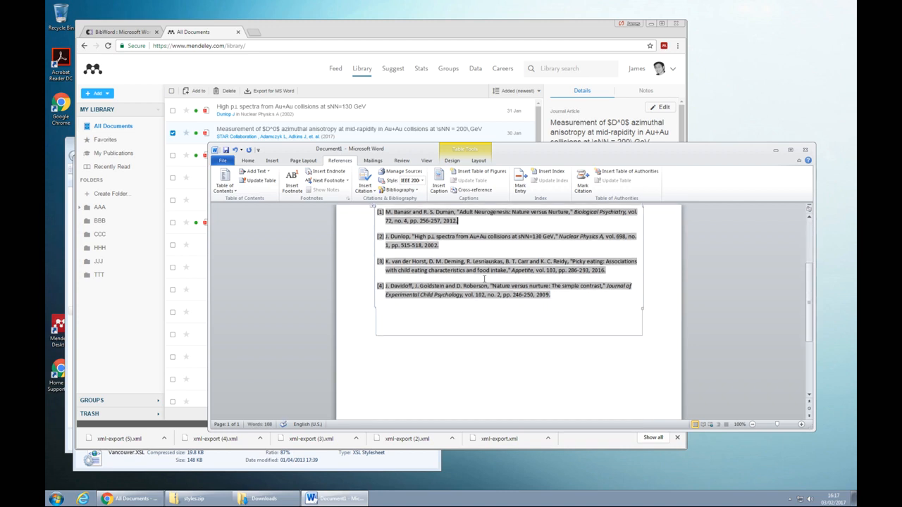
scroll(484, 280, "up", 2)
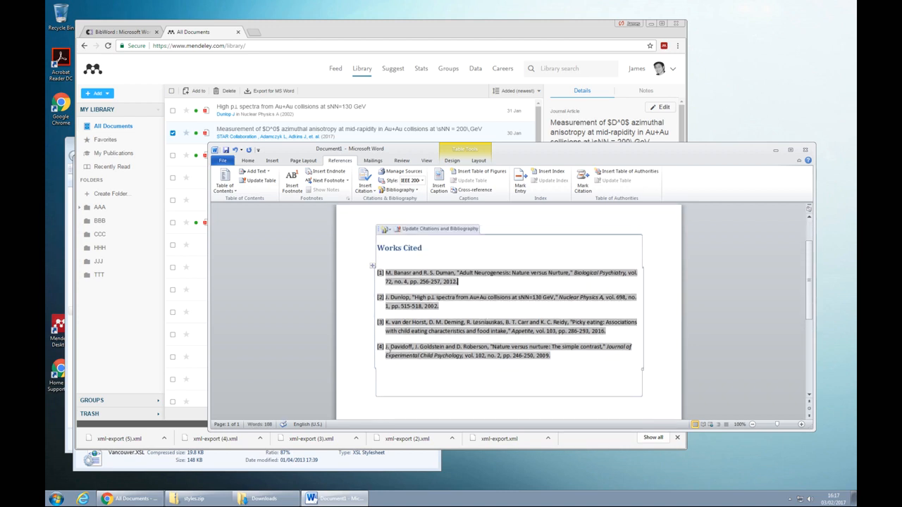
double_click(358, 343)
scroll(357, 342, "up", 1)
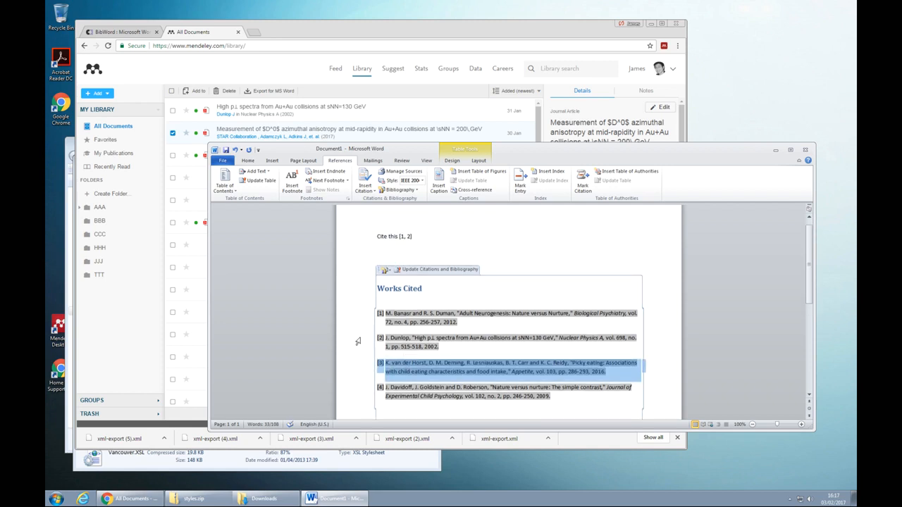
left_click(440, 237)
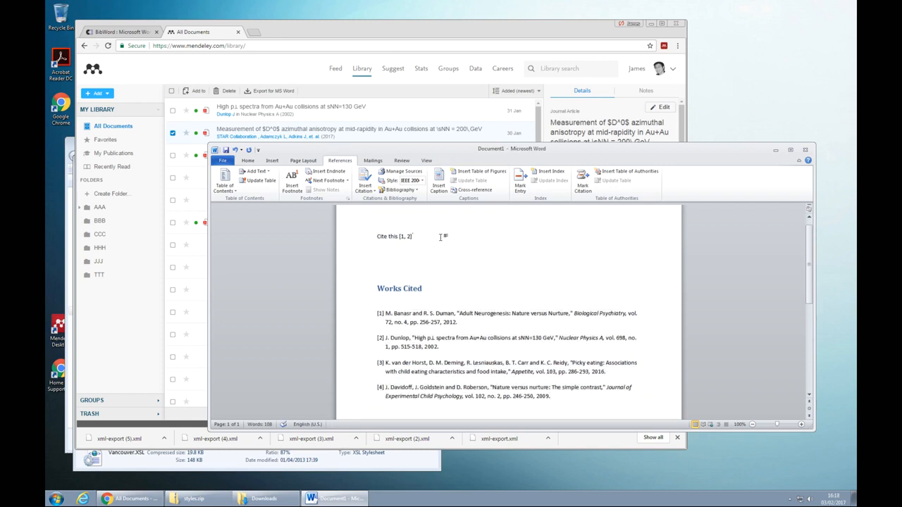
key("Return")
key("Return")
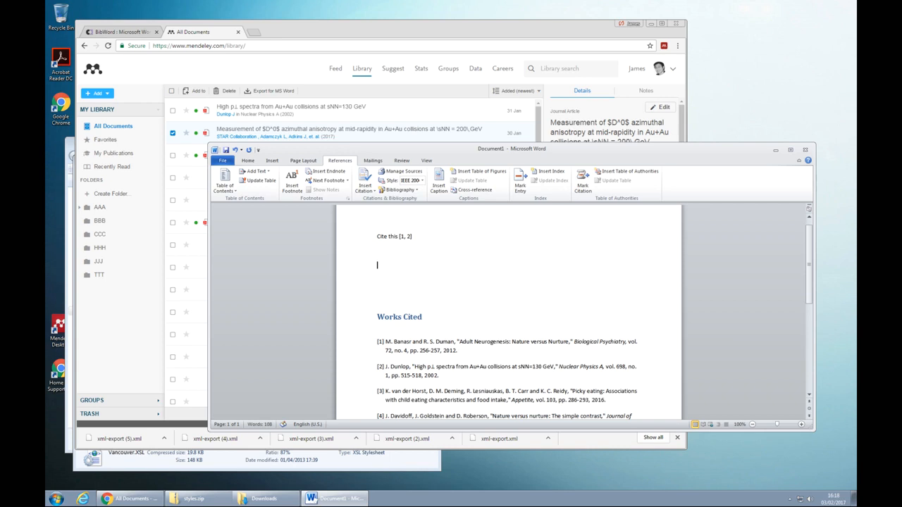
key("BackSpace")
key("BackSpace")
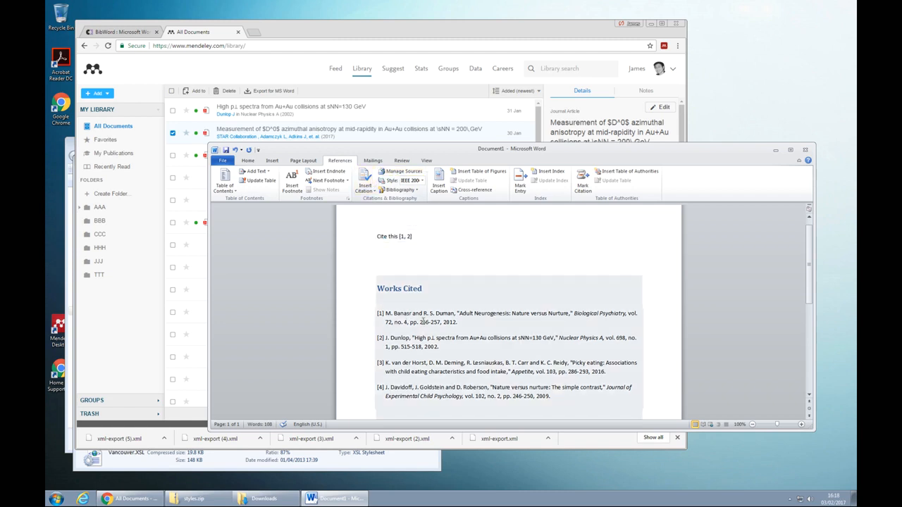
Switch to the Mendeley web library in Chrome, look through the document list, and return to the Word document
left_click(330, 92)
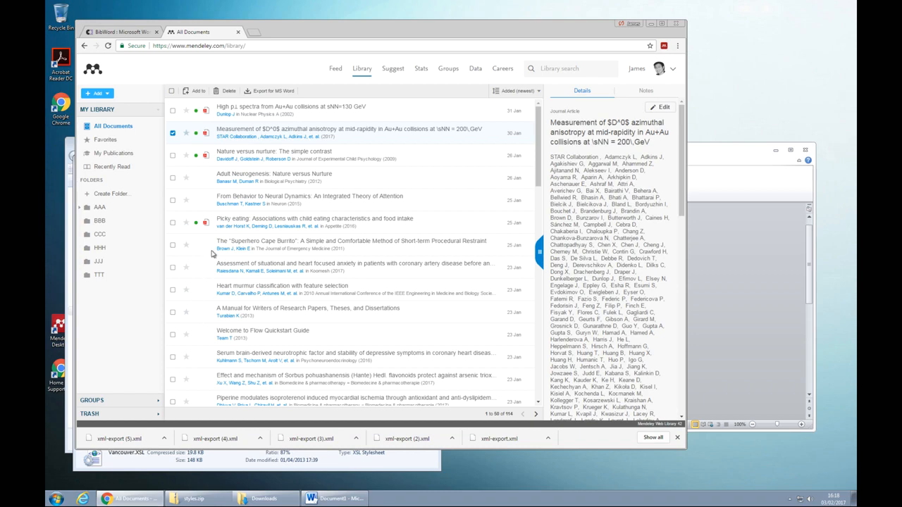
scroll(255, 258, "down", 10)
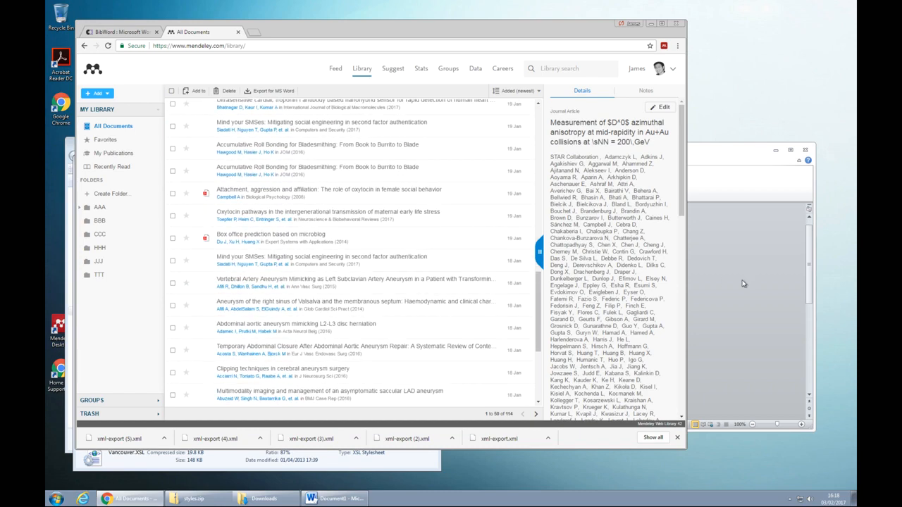
left_click(741, 283)
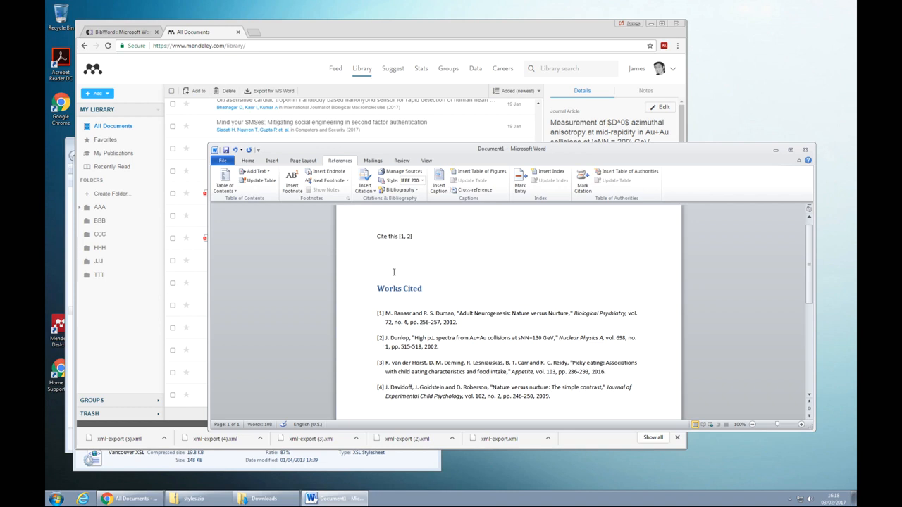